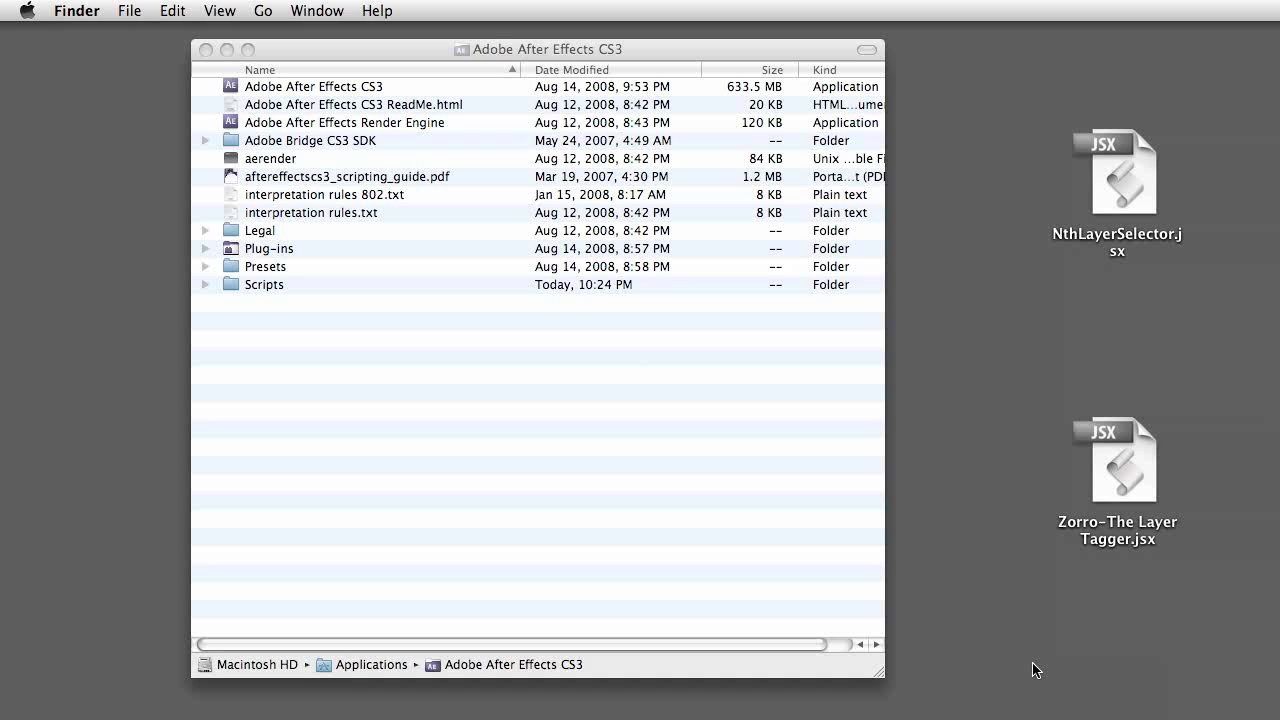
Step: Expand the Scripts folder in the Adobe After Effects CS3 Finder window to list its scripts
left_click(565, 455)
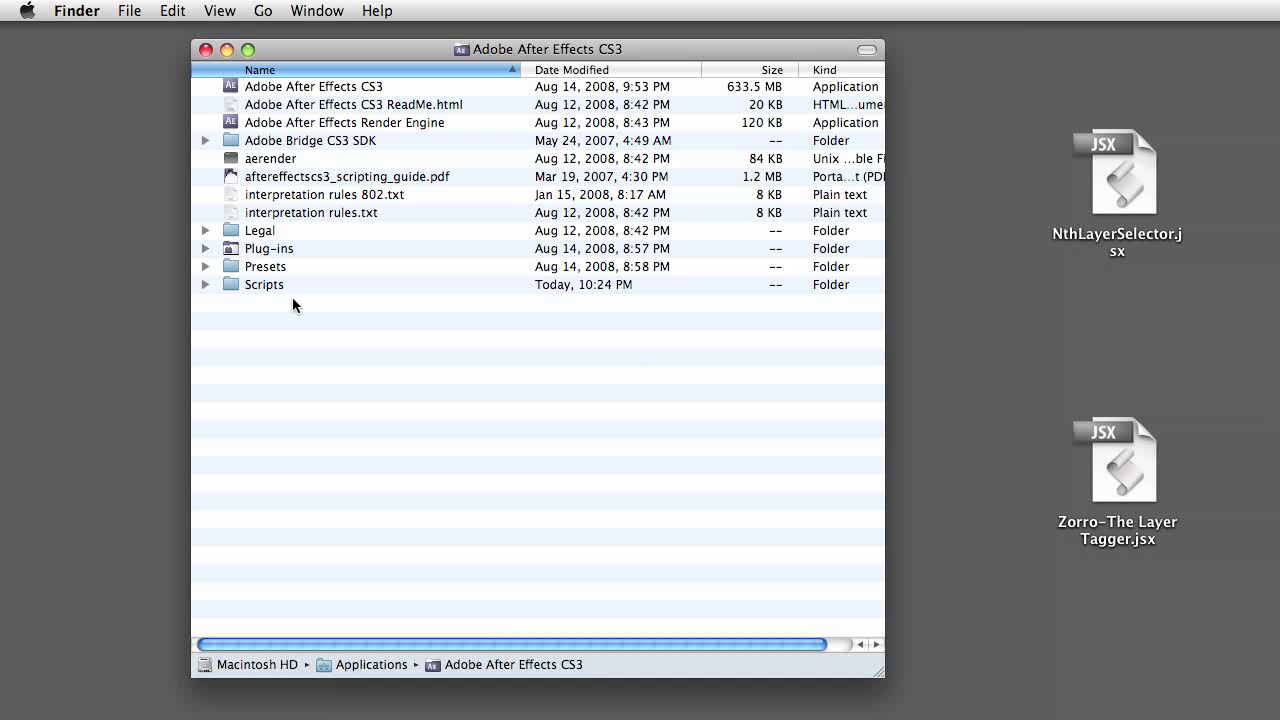
left_click(204, 284)
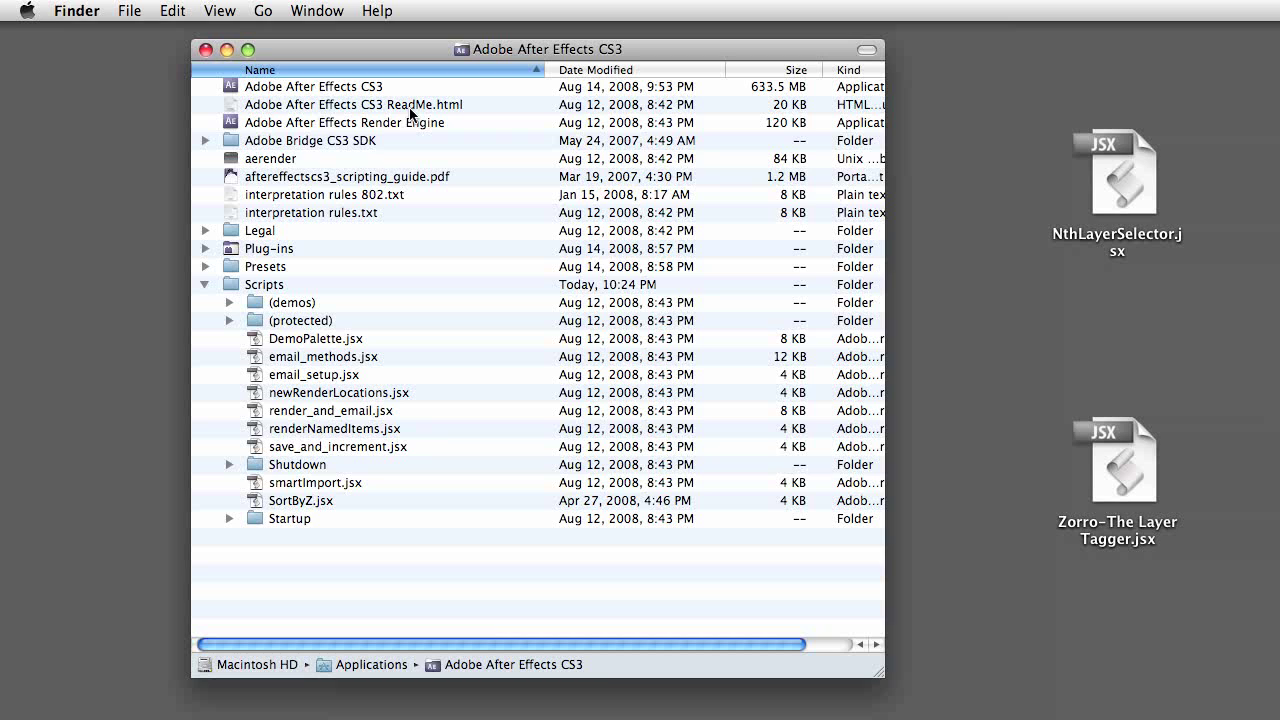
Step: Inside the Scripts folder, add a new folder named 'ScriptUI Panels'
left_click(270, 285)
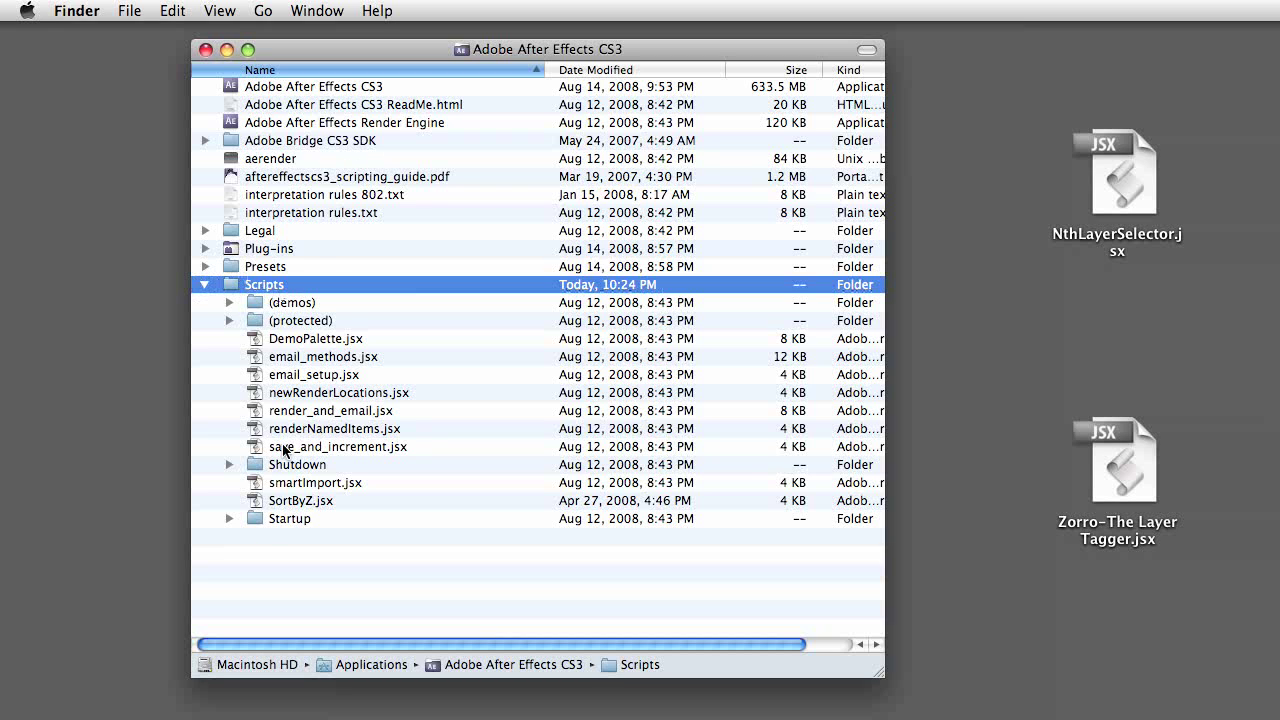
double_click(272, 288)
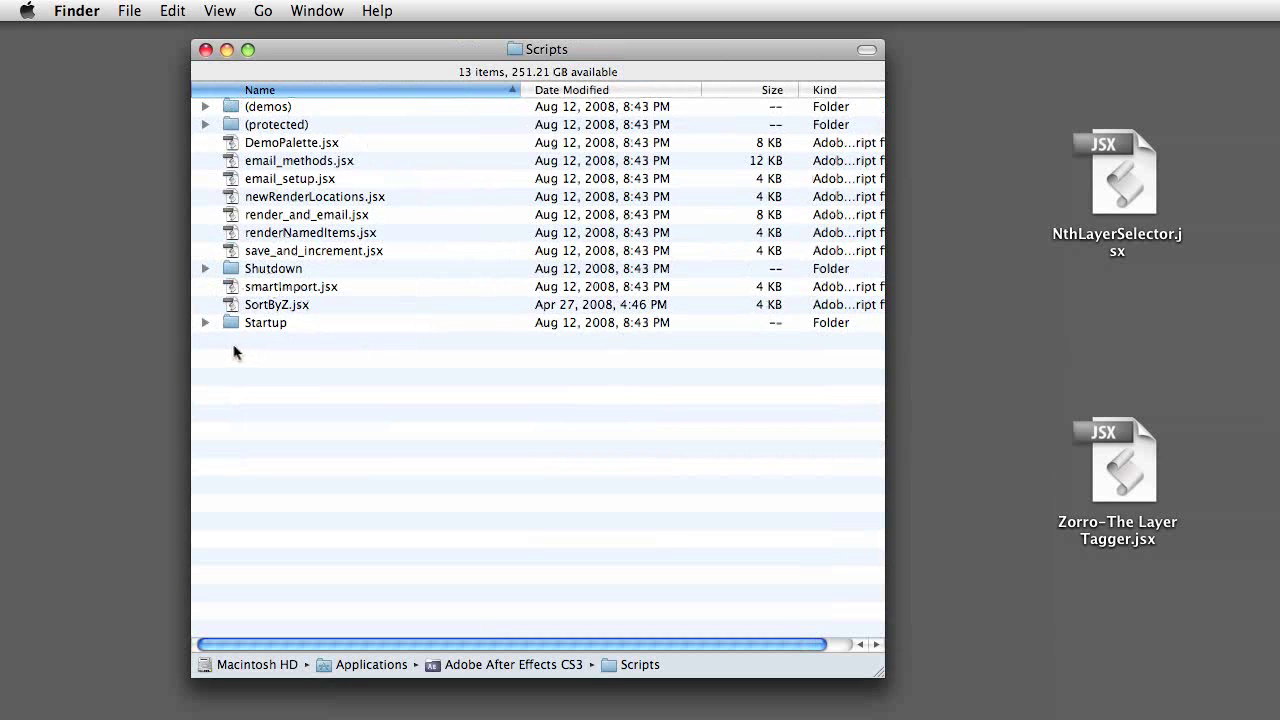
right_click(330, 373)
left_click(382, 374)
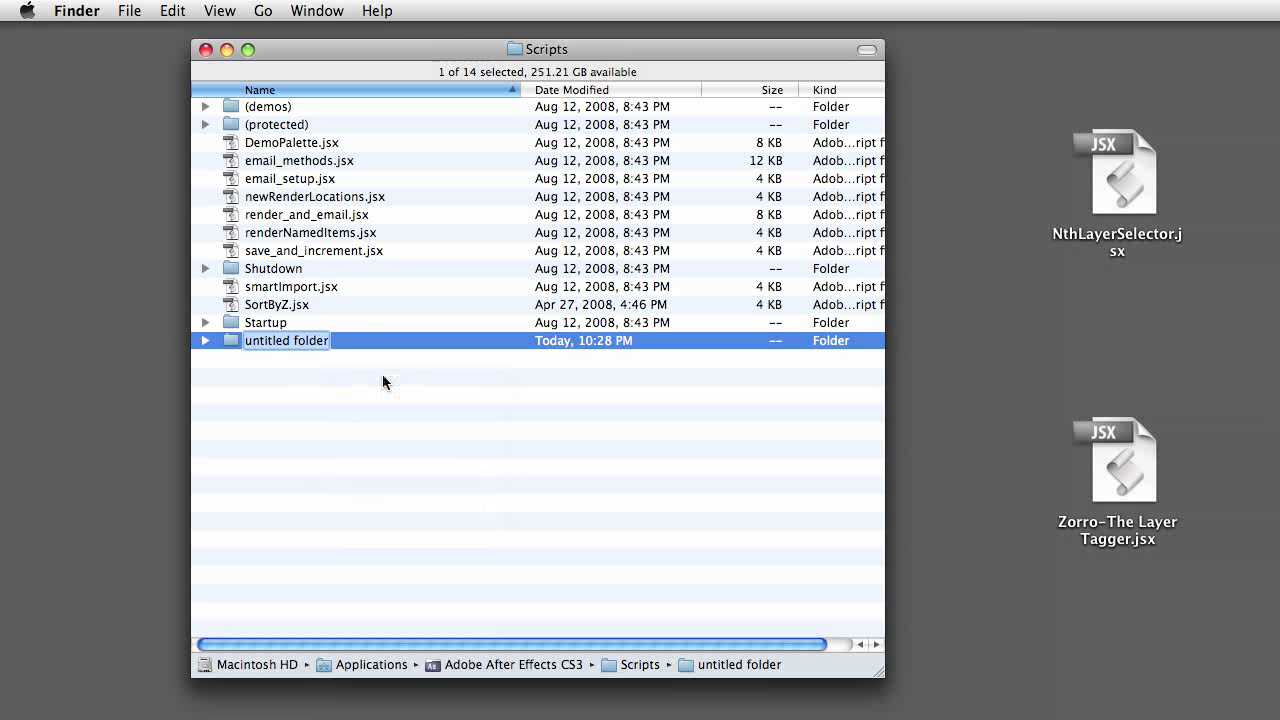
type("Scr")
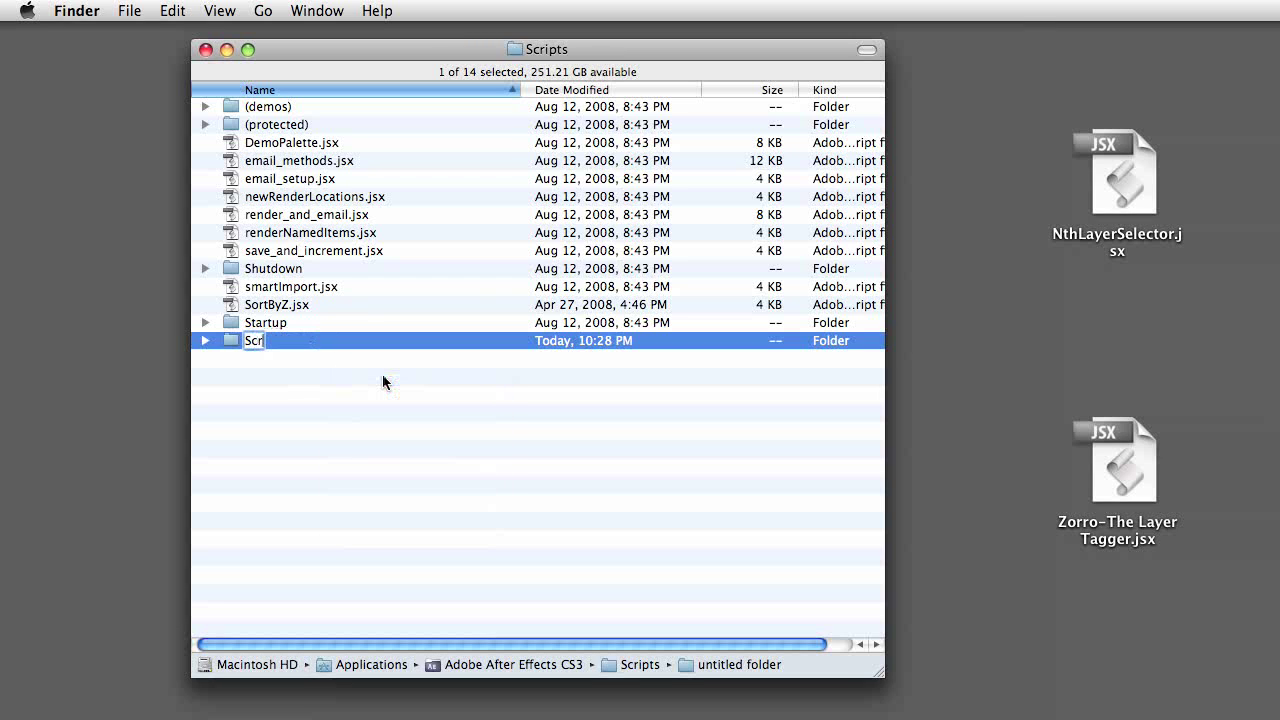
type("iptUI Panles")
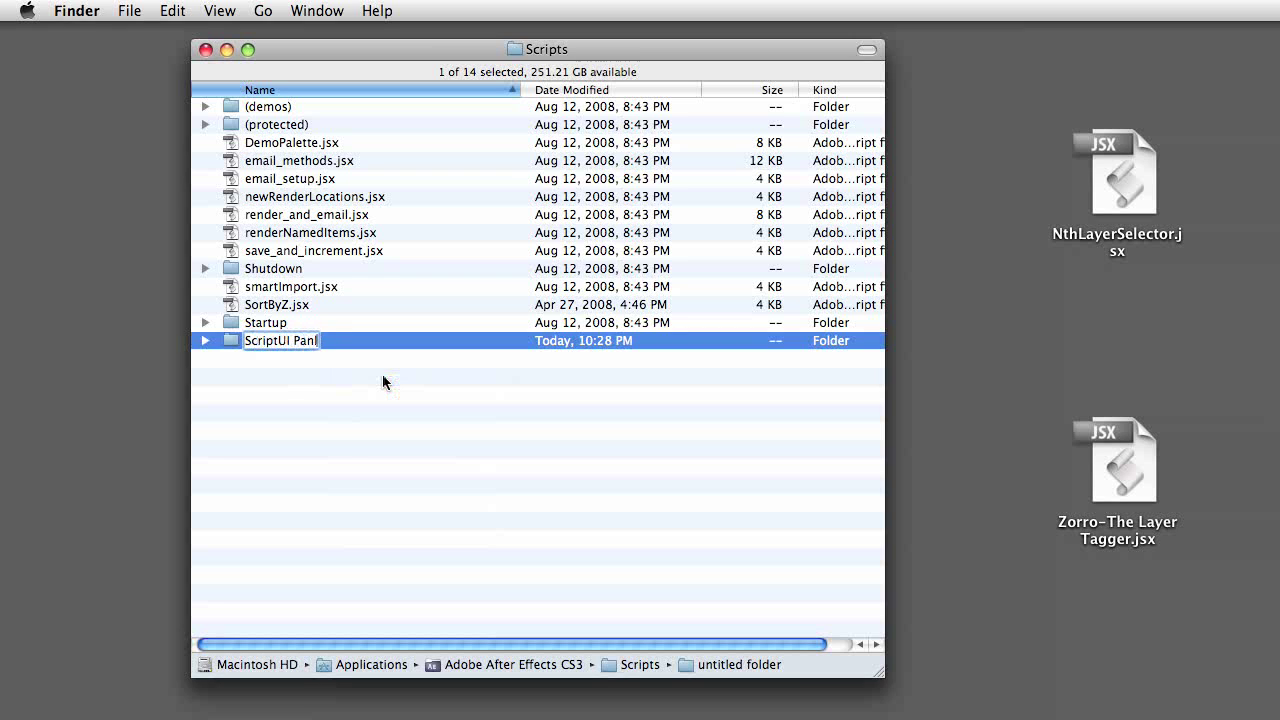
key("BackSpace")
key("BackSpace")
key("BackSpace")
type("els")
key("Return")
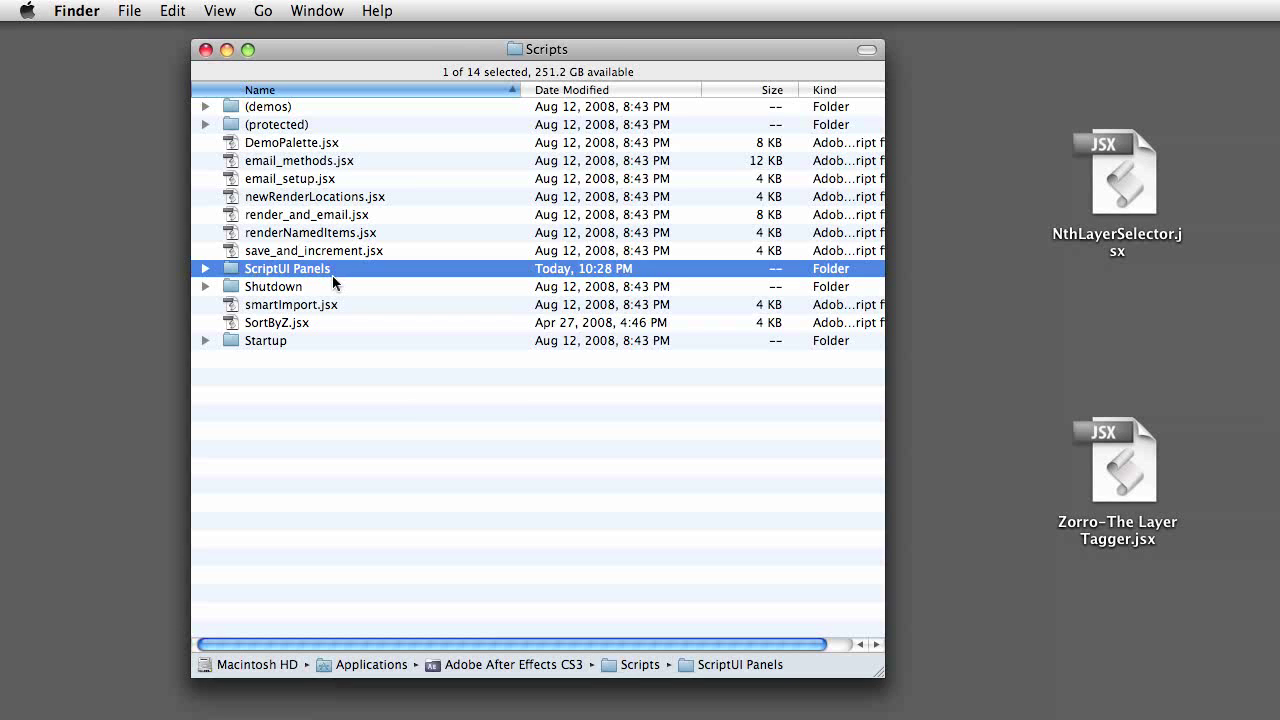
Step: Move 'Zorro-The Layer Tagger.jsx' into ScriptUI Panels and 'NthLayerSelector.jsx' into Scripts
left_click(204, 270)
left_click_drag(1130, 479, 314, 271)
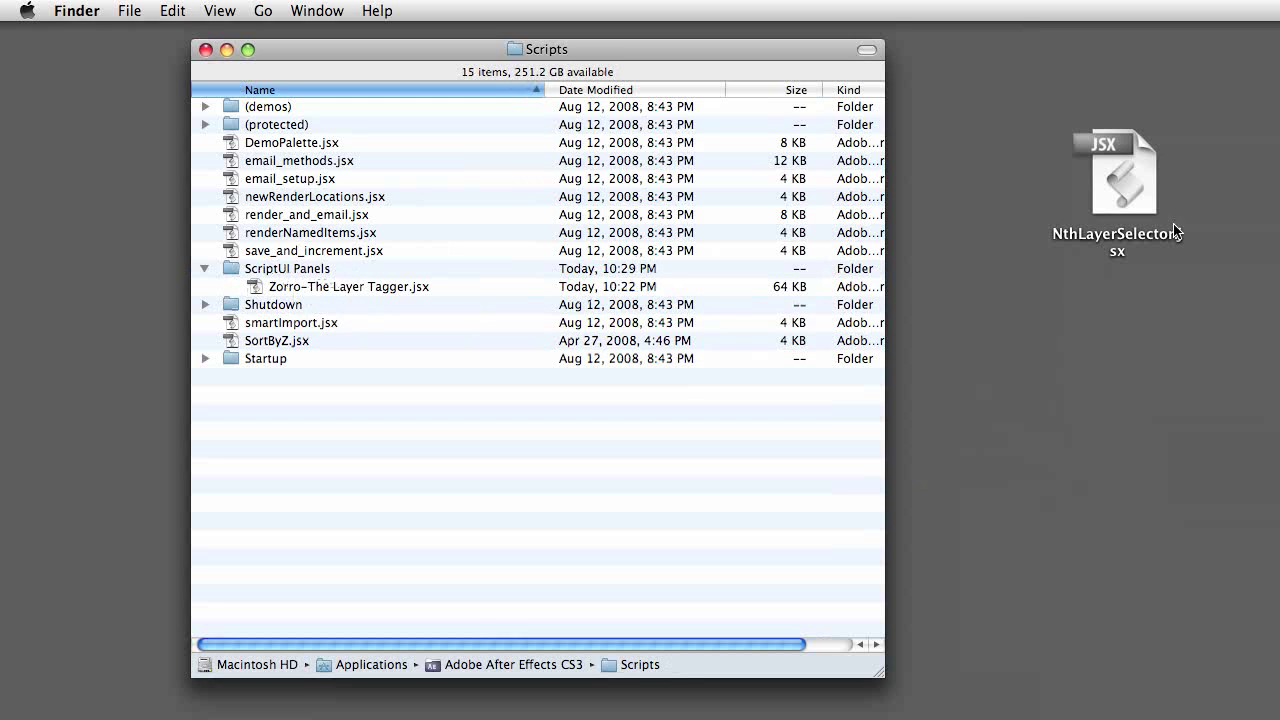
left_click(1130, 186)
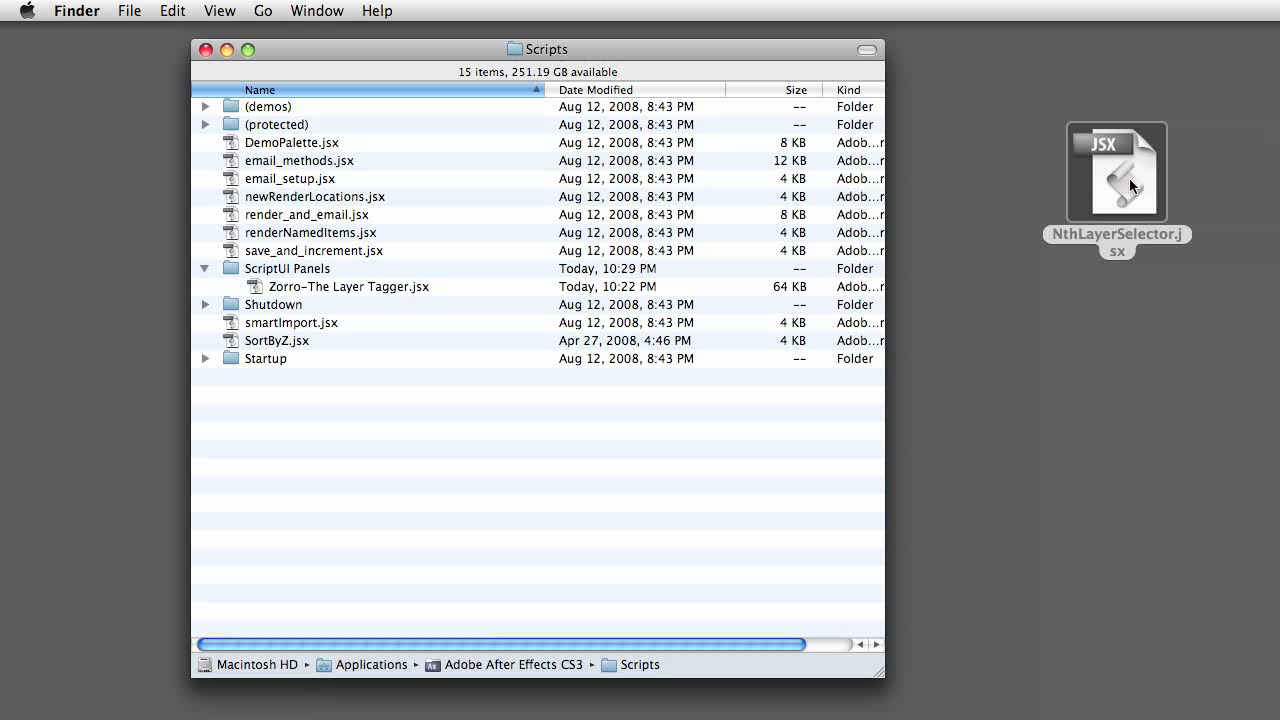
left_click_drag(1130, 186, 434, 537)
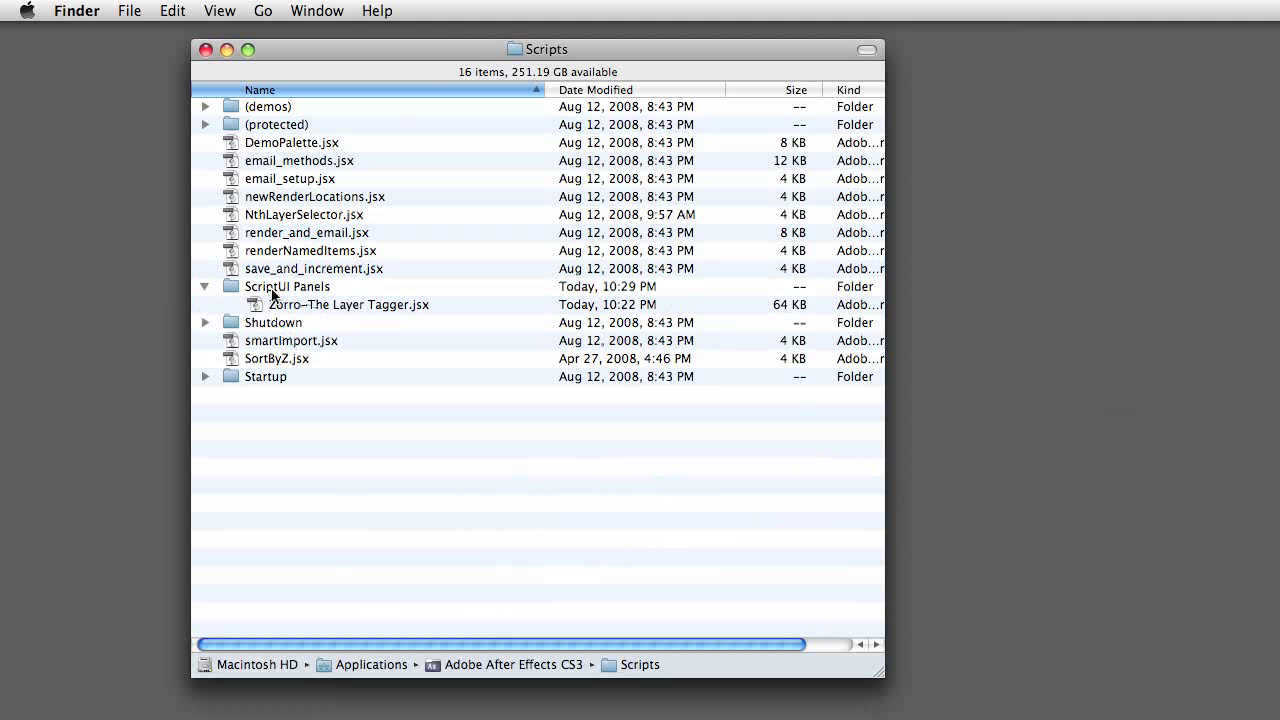
Step: Go up to the Adobe After Effects CS3 folder and launch the application
key("super+Up")
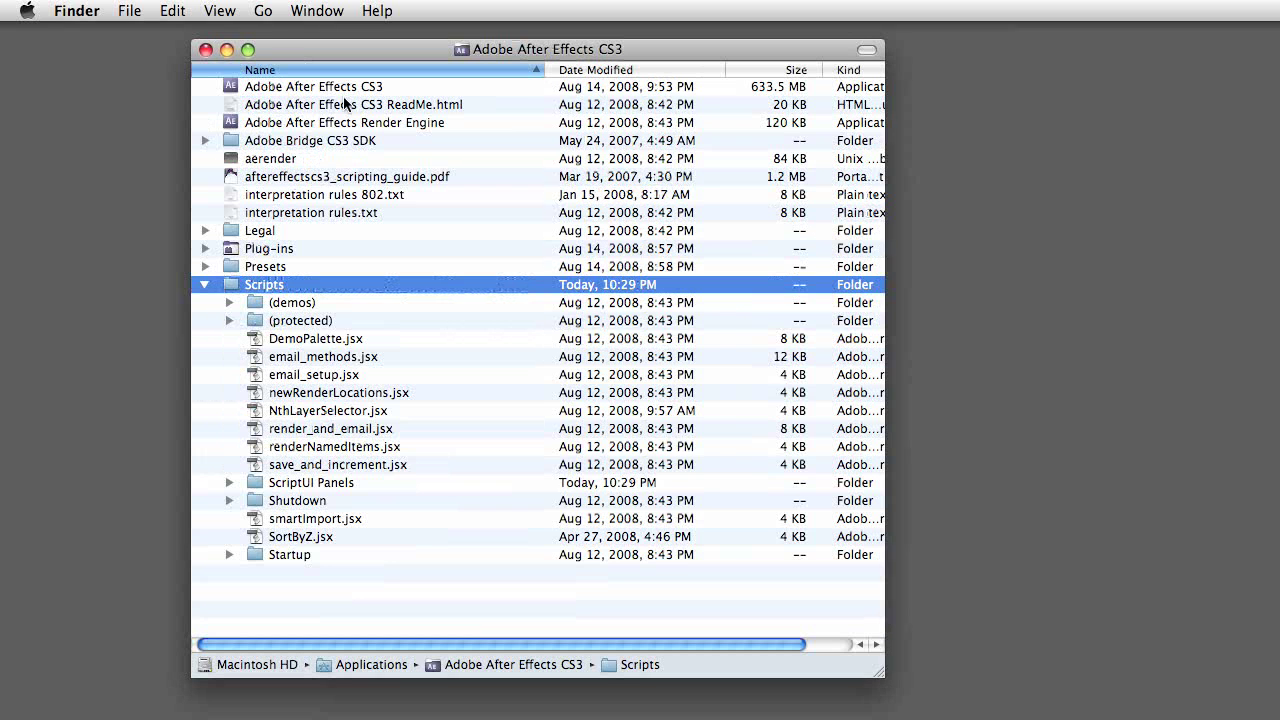
left_click(311, 88)
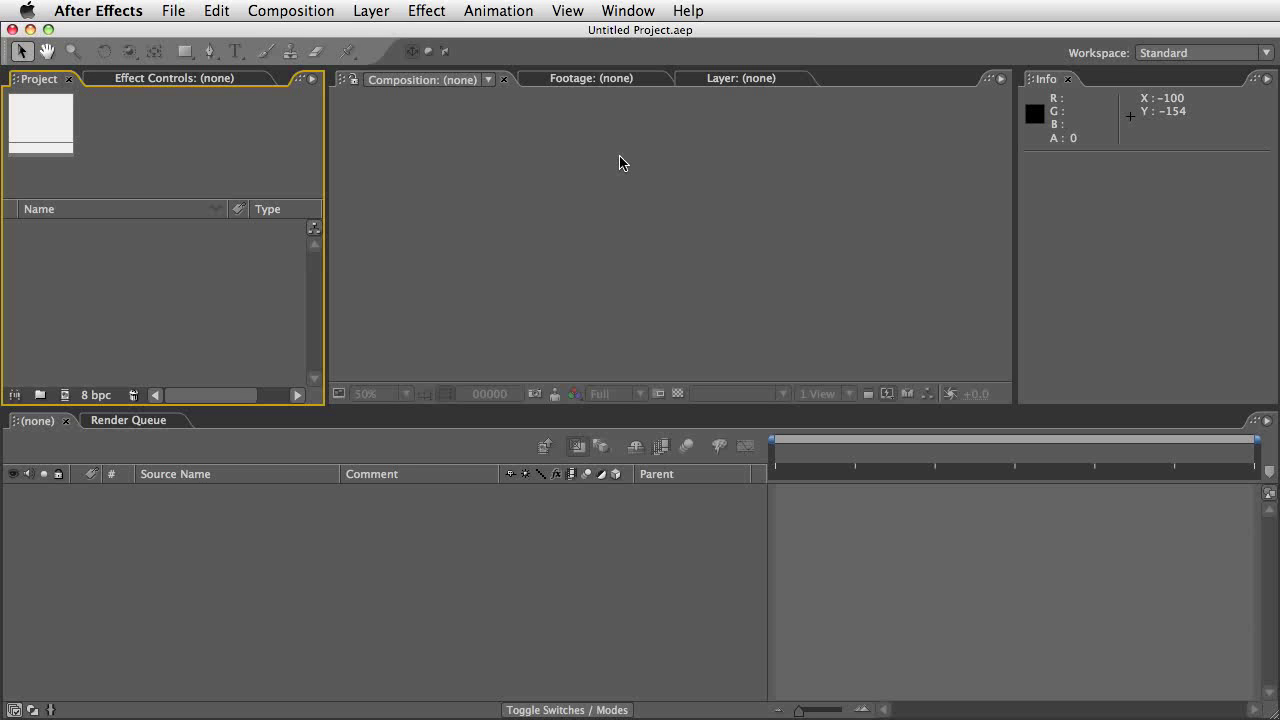
Step: Open 'Zorro-The Layer Tagger.jsx' from the Window menu and dock it below the Project panel
left_click(628, 11)
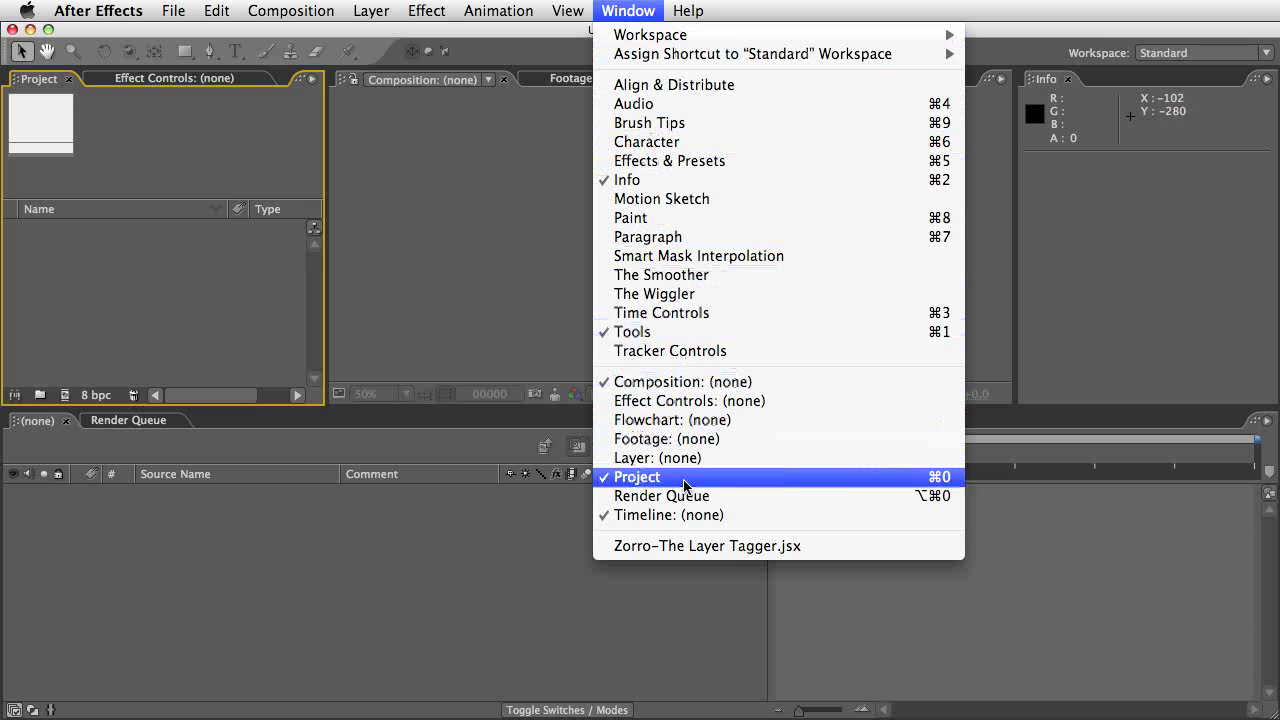
left_click(769, 549)
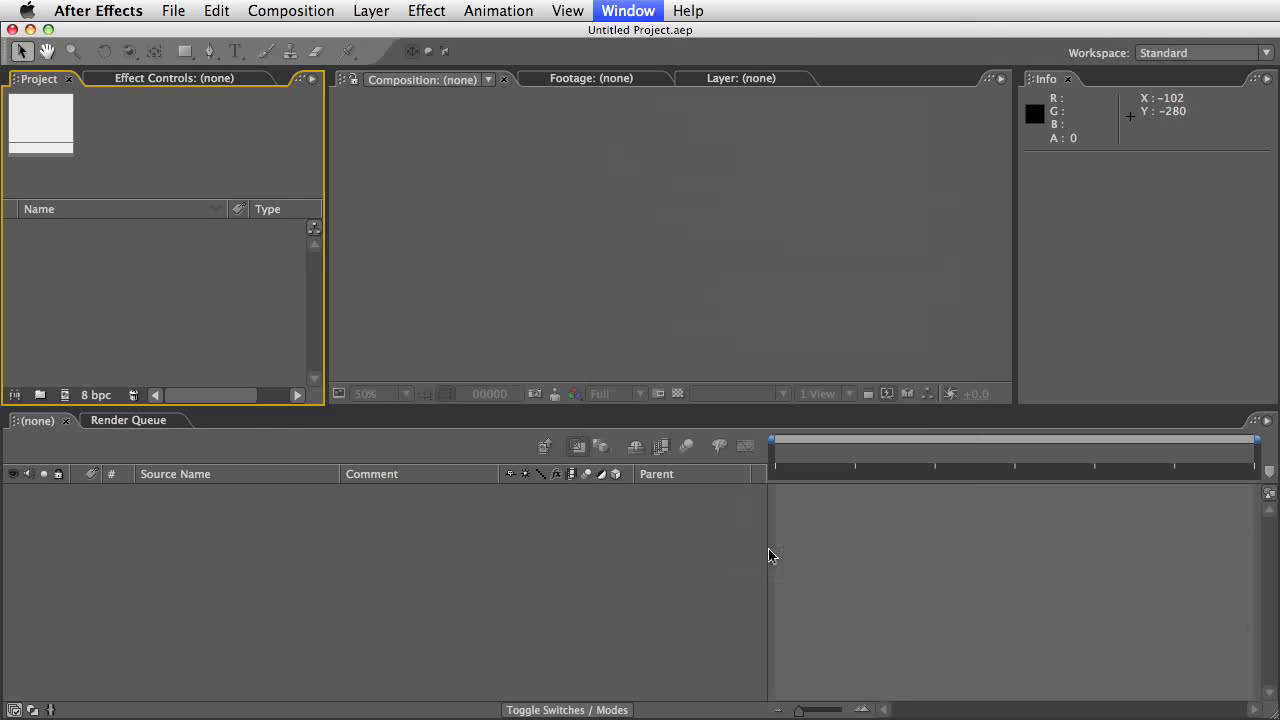
left_click_drag(1083, 208, 462, 171)
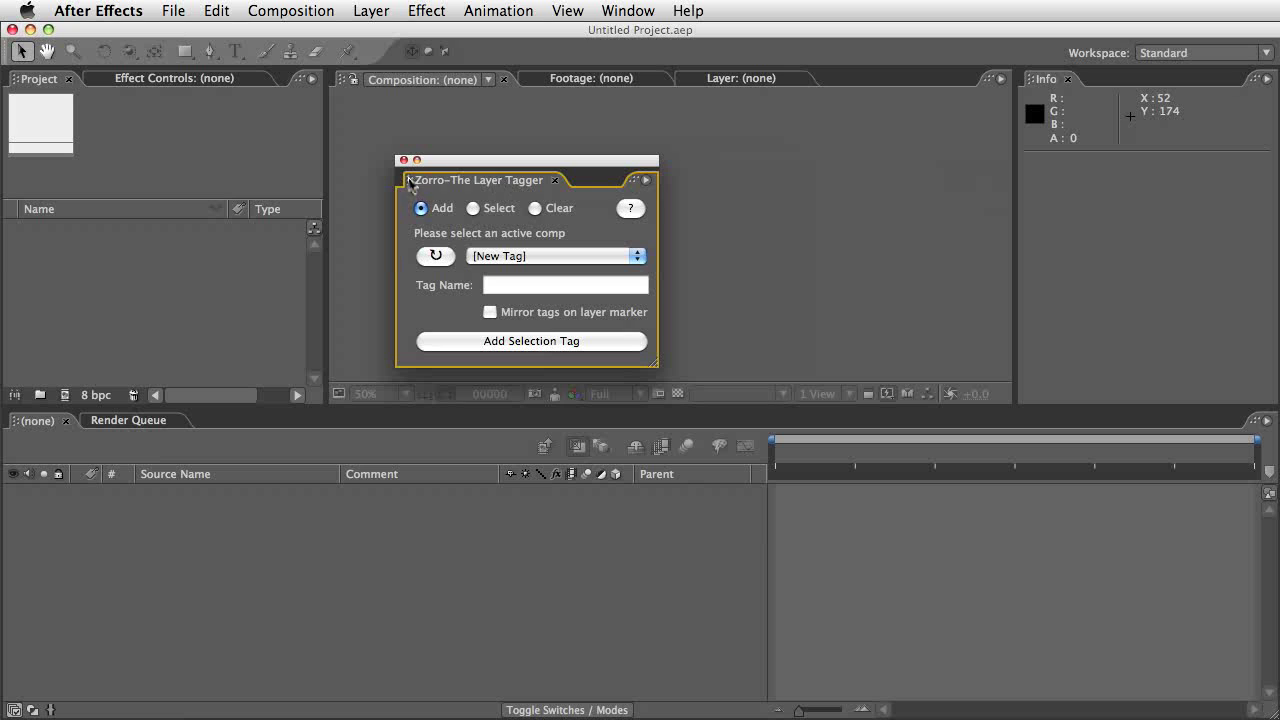
left_click_drag(409, 183, 180, 385)
left_click_drag(148, 237, 150, 193)
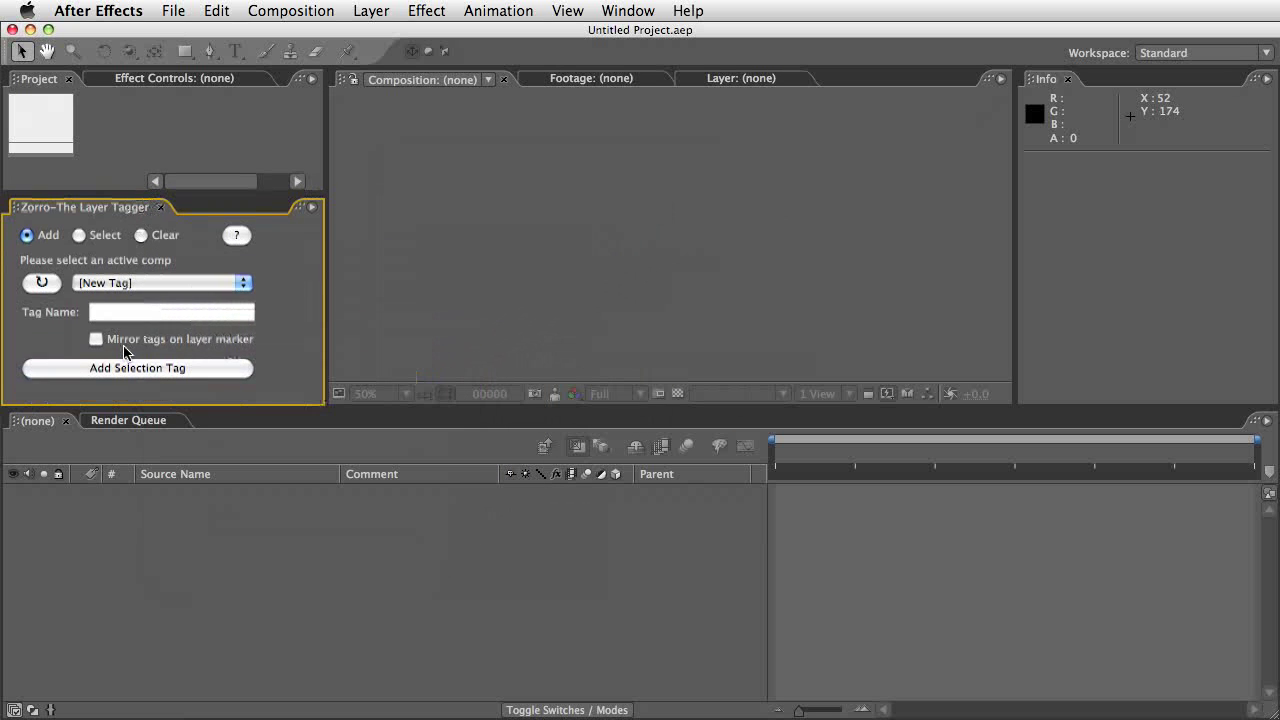
Step: In the Effects workspace, dock the Zorro panel below Effects & Presets, then return to Standard
left_click(1208, 56)
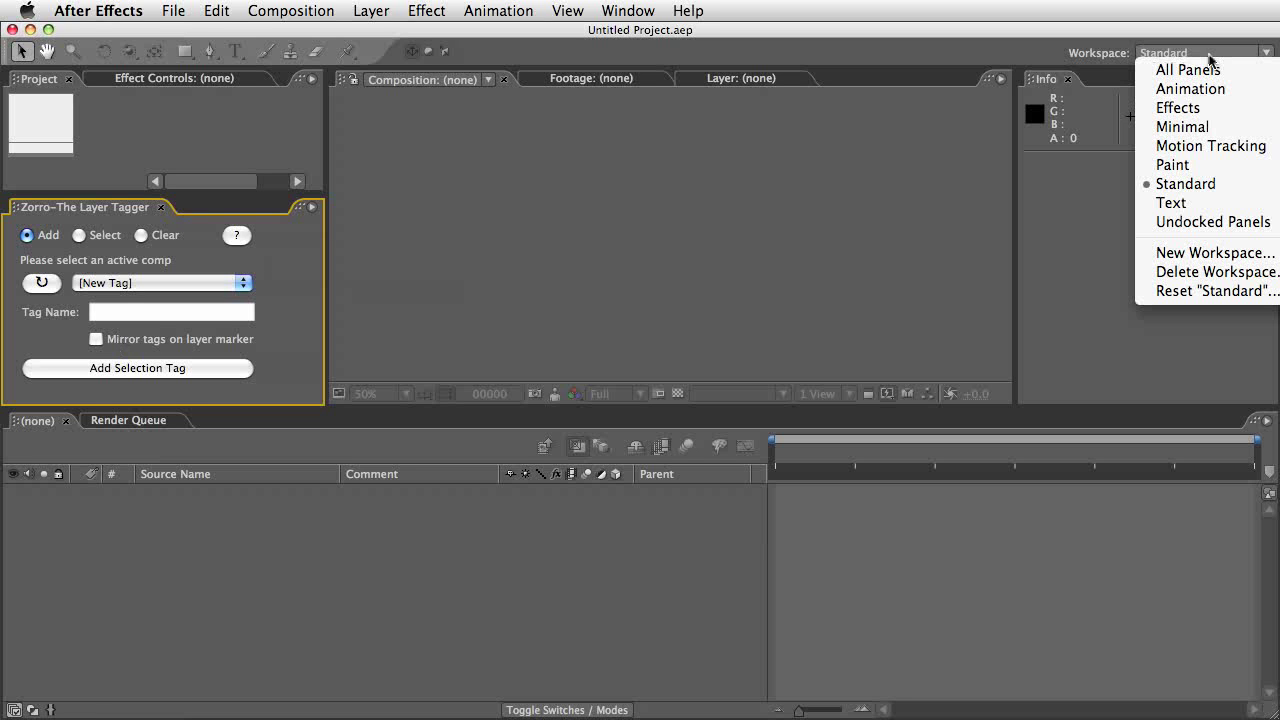
left_click(1210, 107)
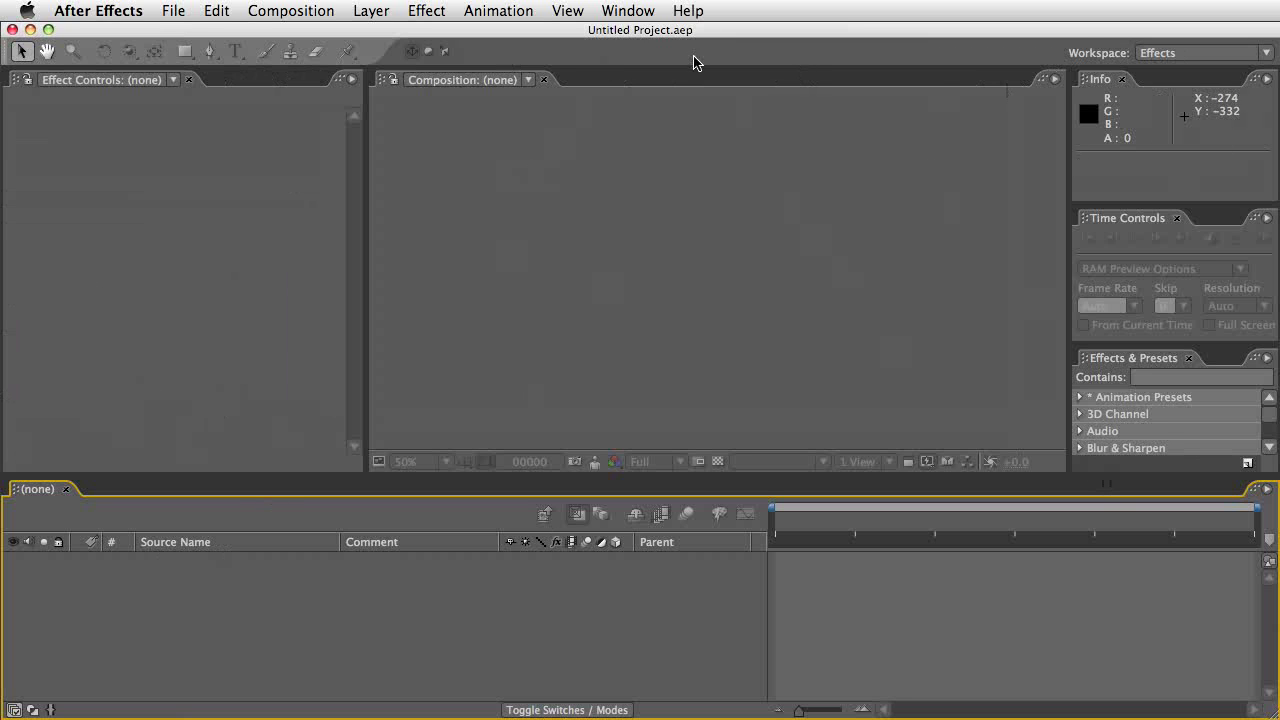
left_click(628, 10)
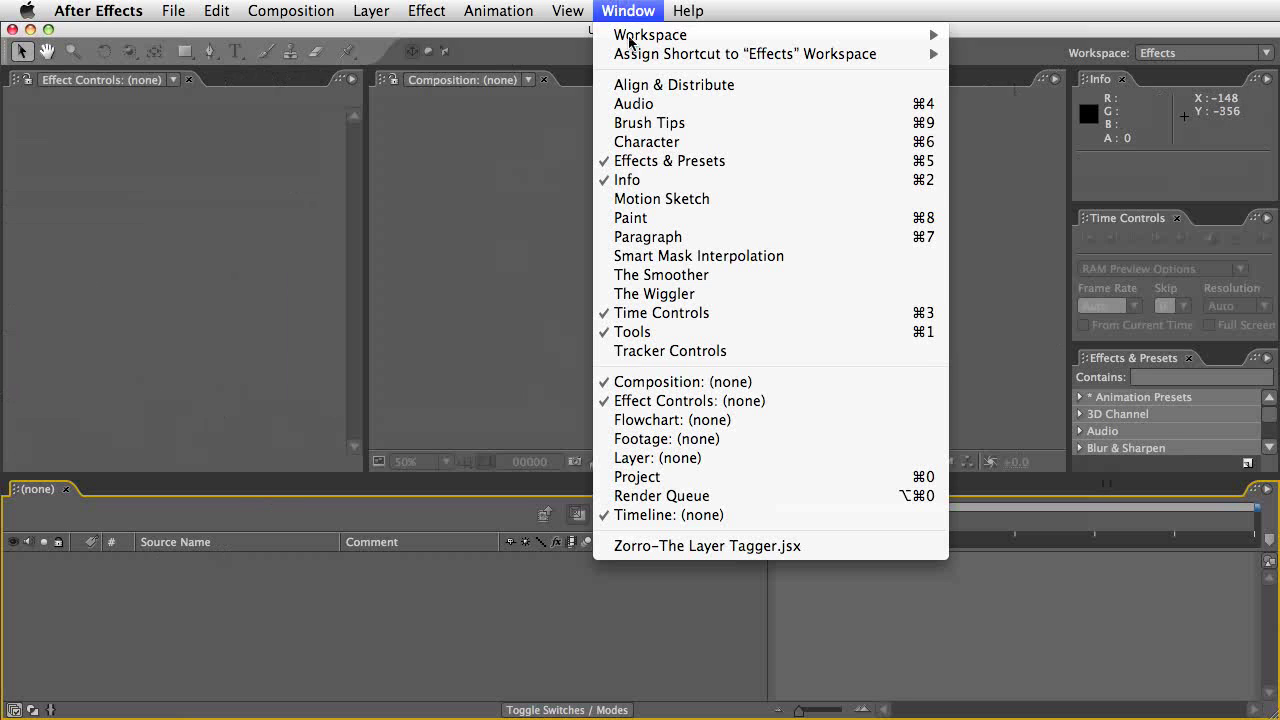
left_click(716, 546)
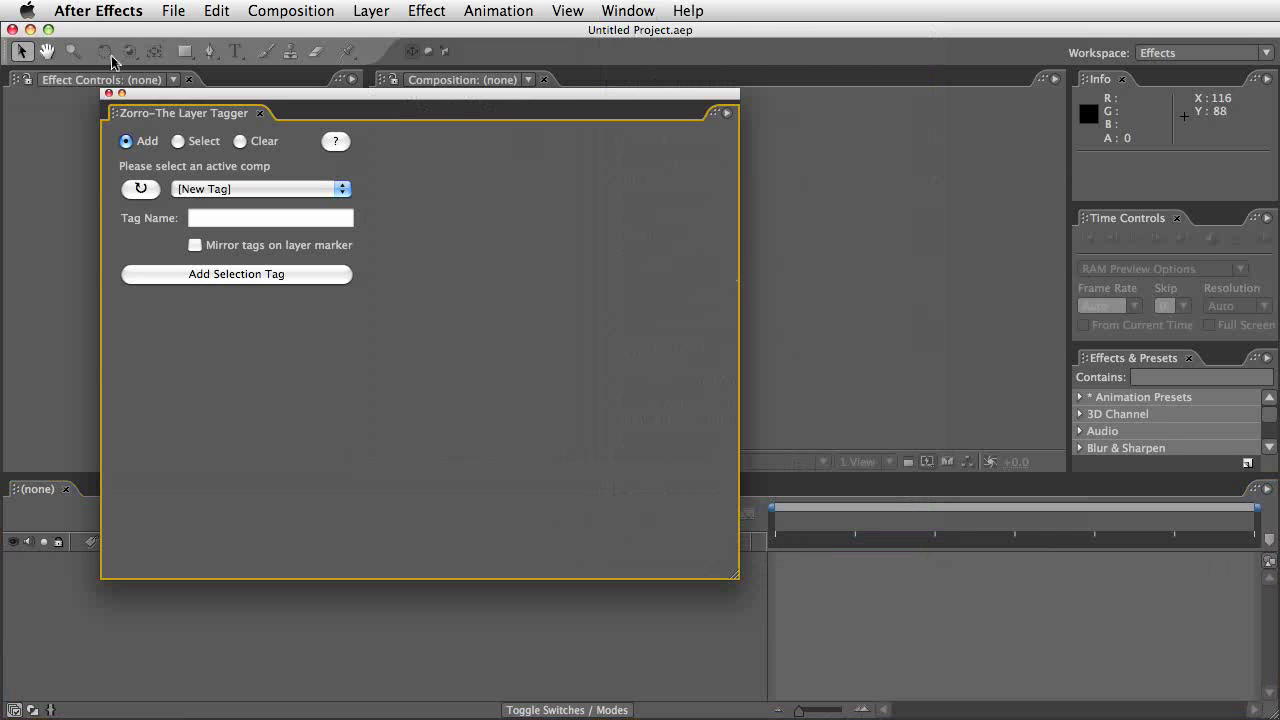
left_click_drag(114, 113, 1083, 256)
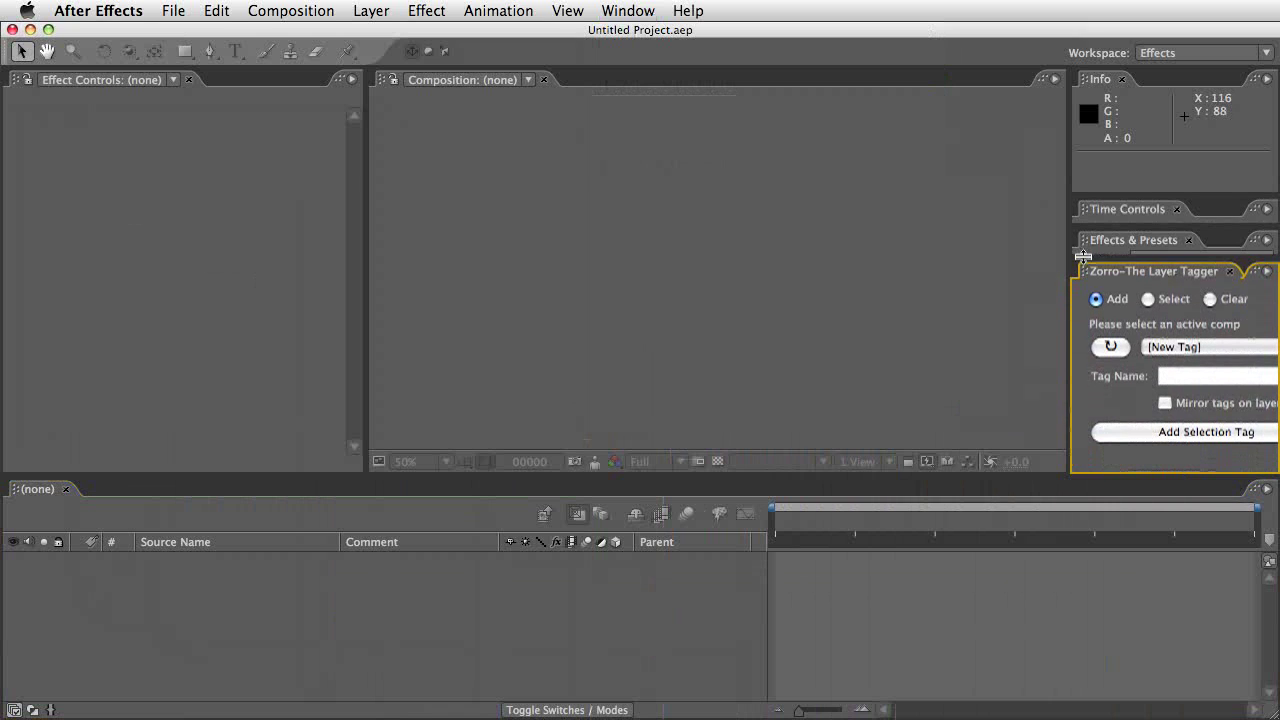
left_click(1170, 53)
left_click(1215, 186)
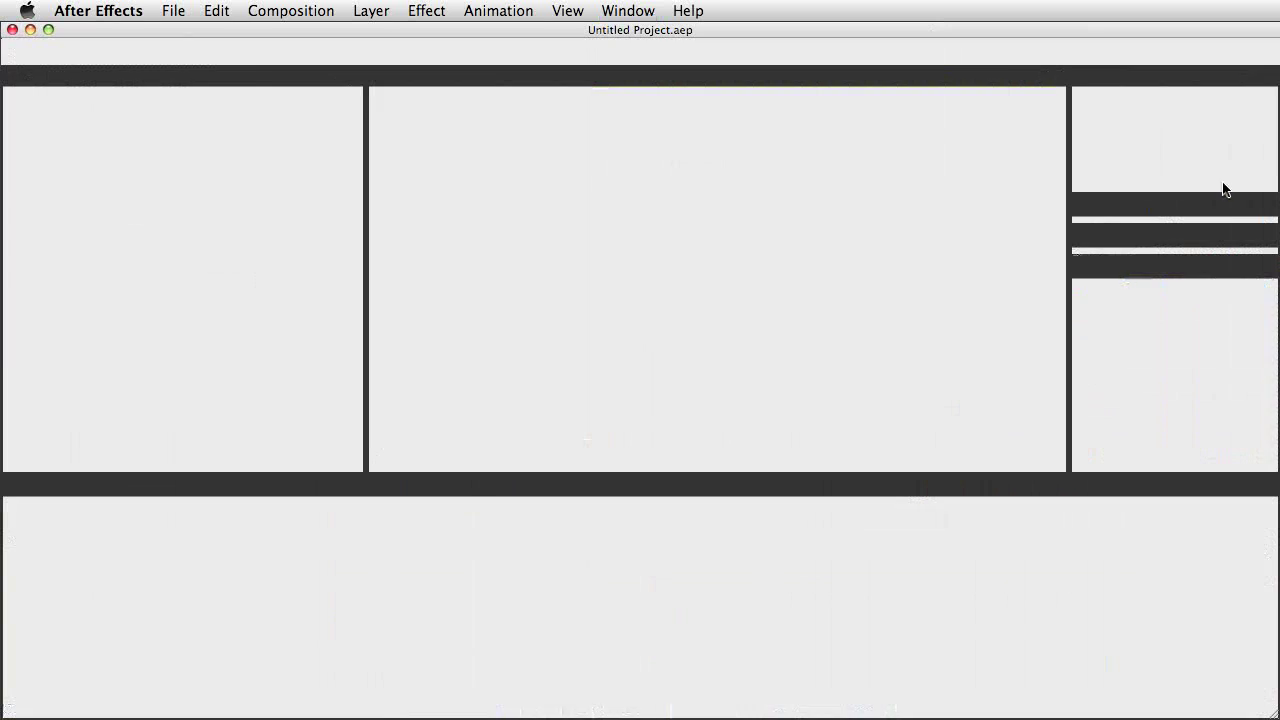
Step: Run NthLayerSelector.jsx from File > Scripts and dismiss its no-active-comp alert
left_click(173, 10)
mouse_move(258, 553)
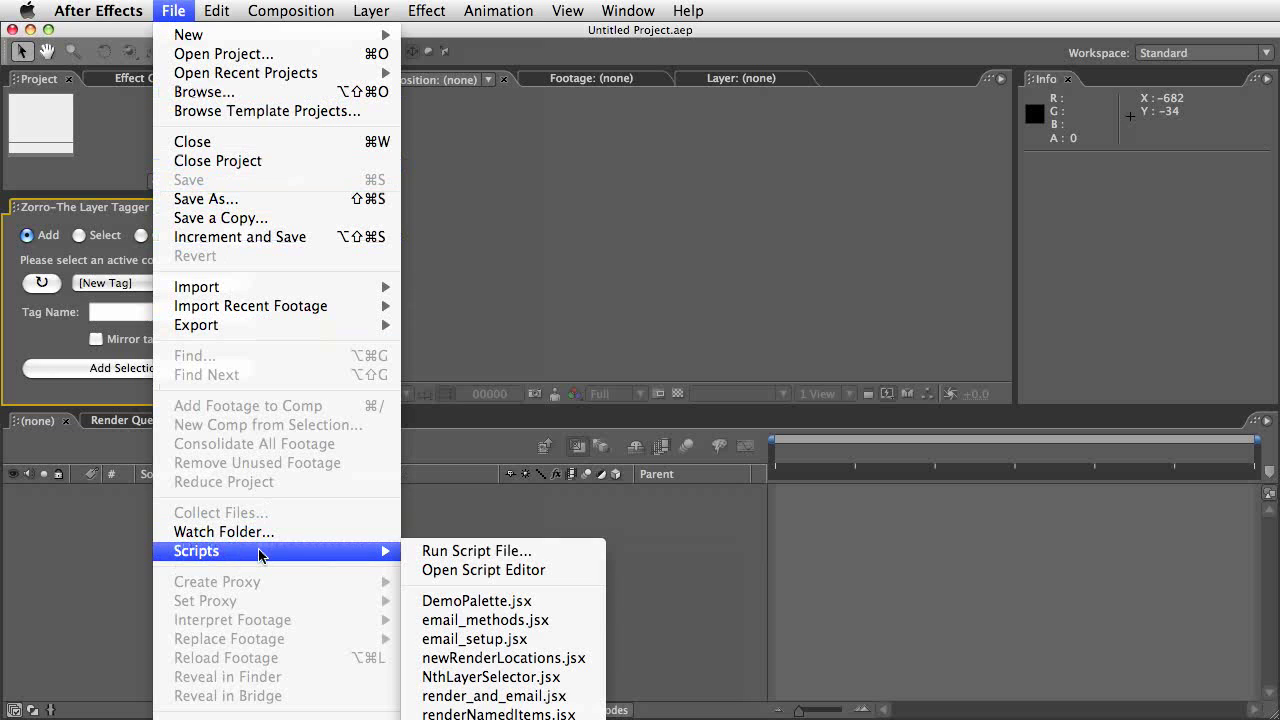
left_click(545, 676)
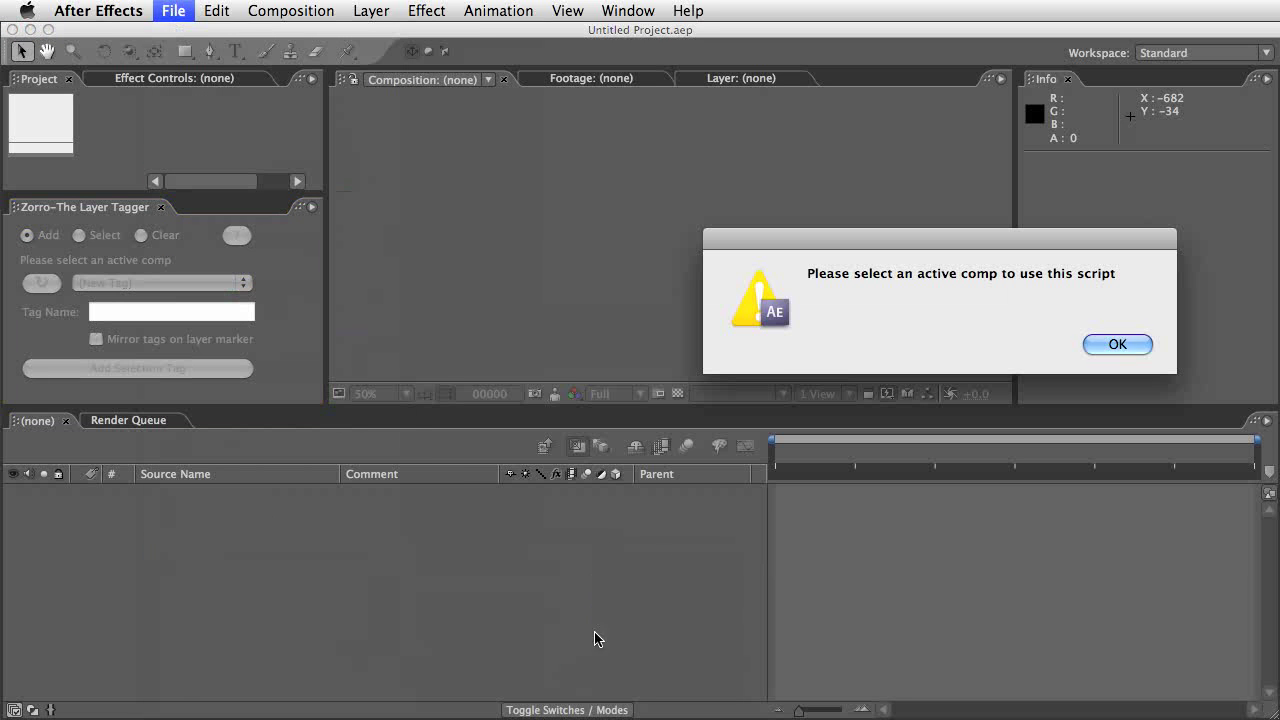
left_click(1122, 346)
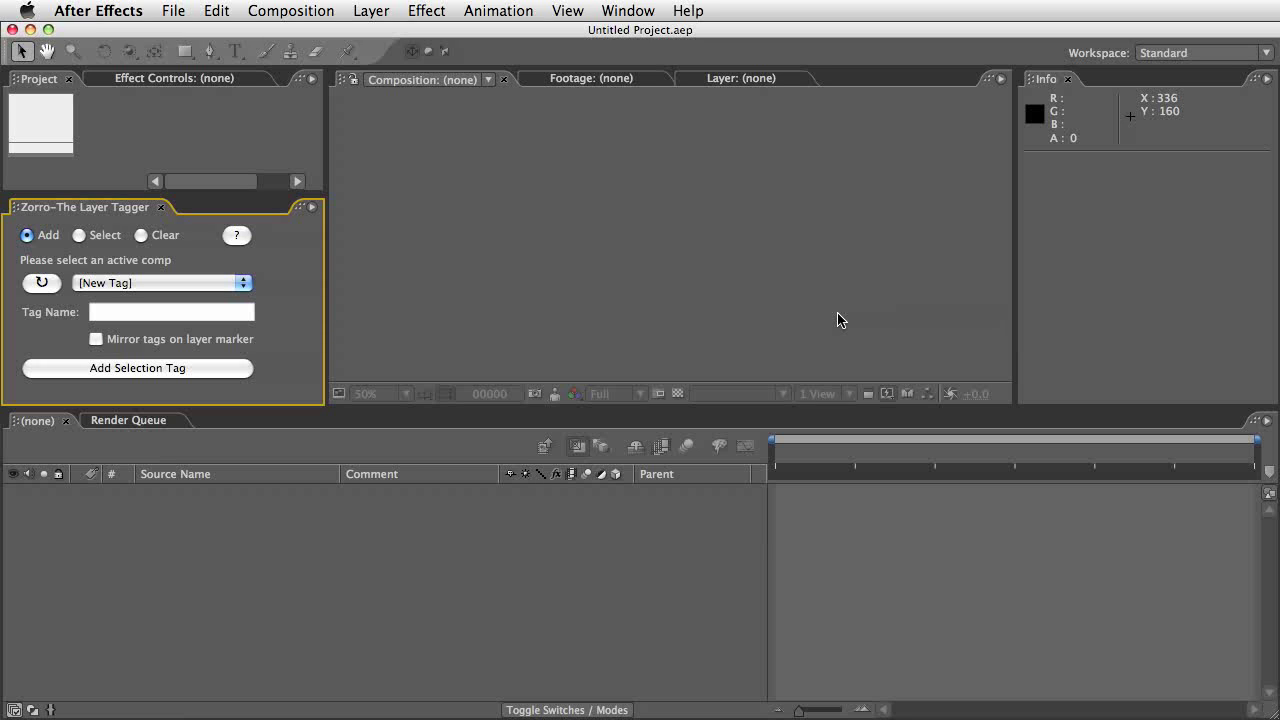
Step: Search Help for 'nth', run NthLayerSelector.jsx from the results, and dismiss the alert
left_click(686, 11)
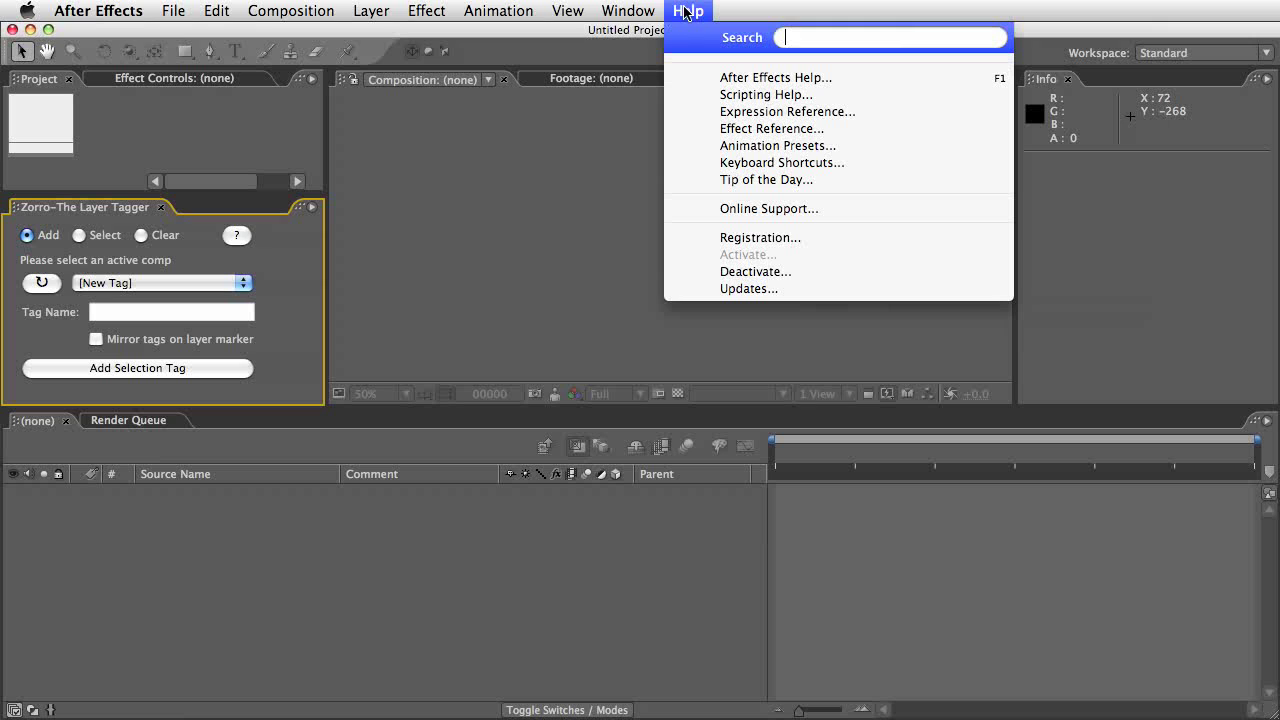
type("nth")
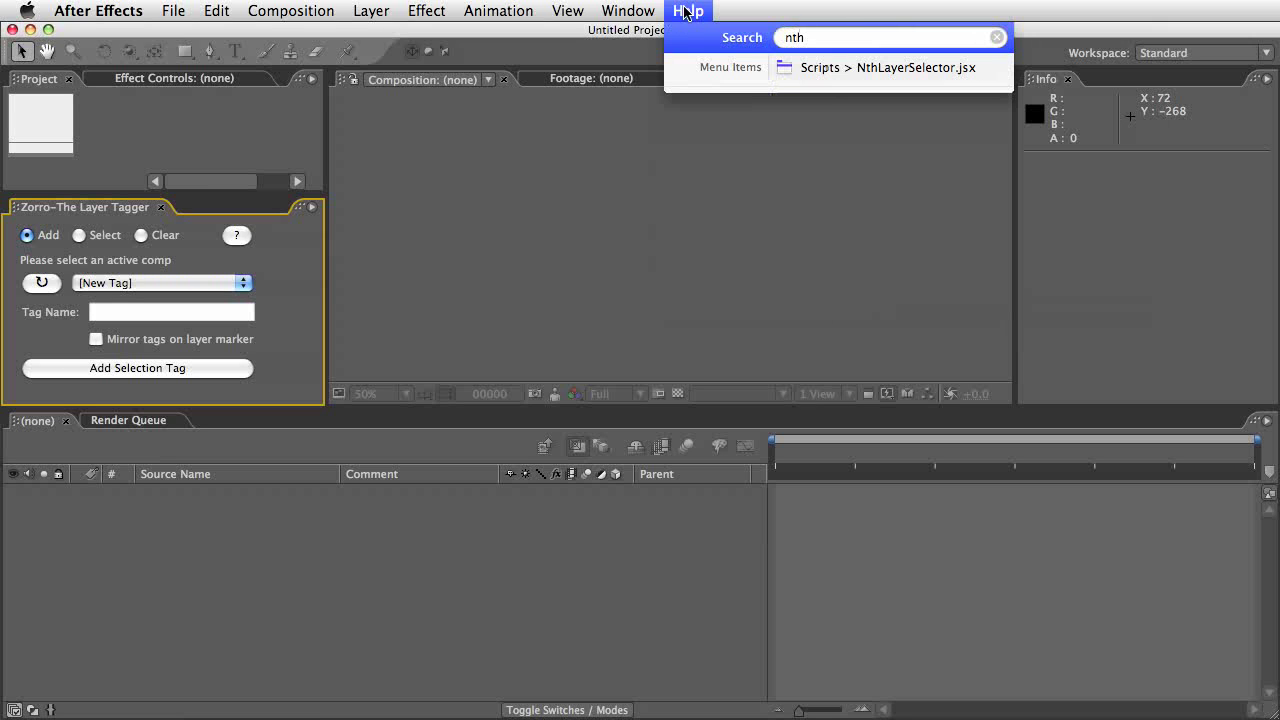
left_click(858, 69)
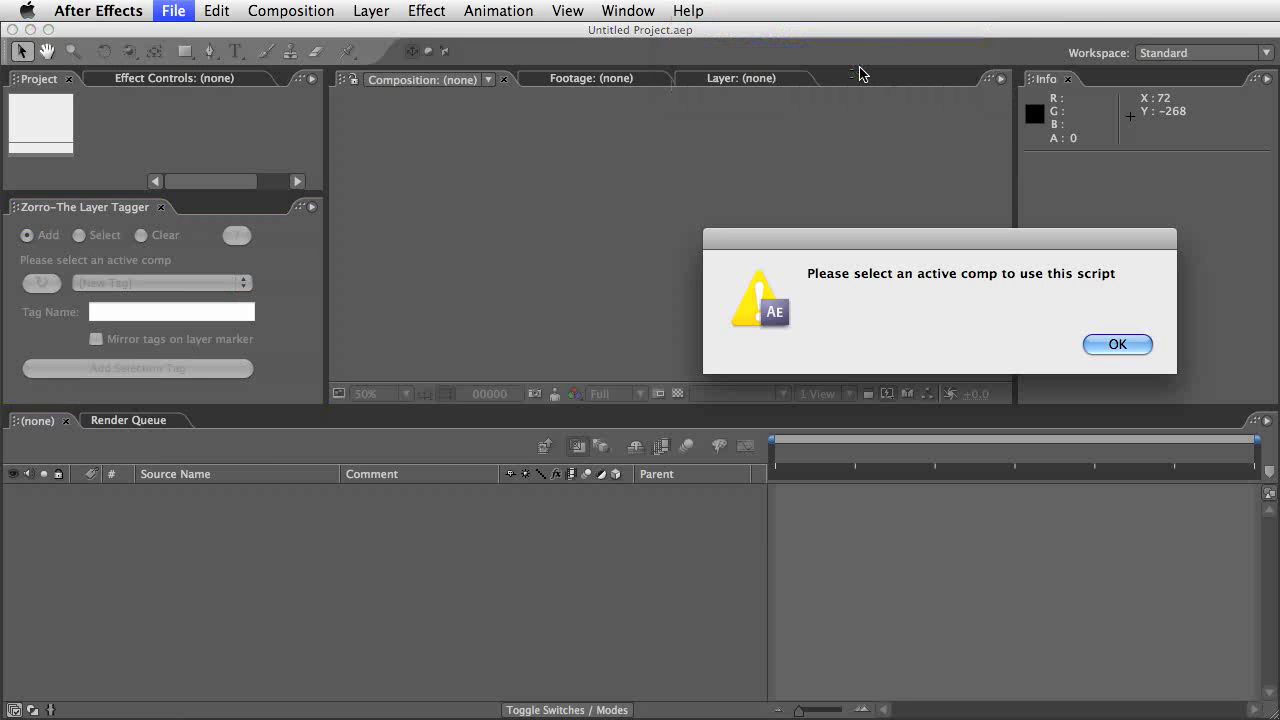
left_click_drag(1100, 371, 951, 355)
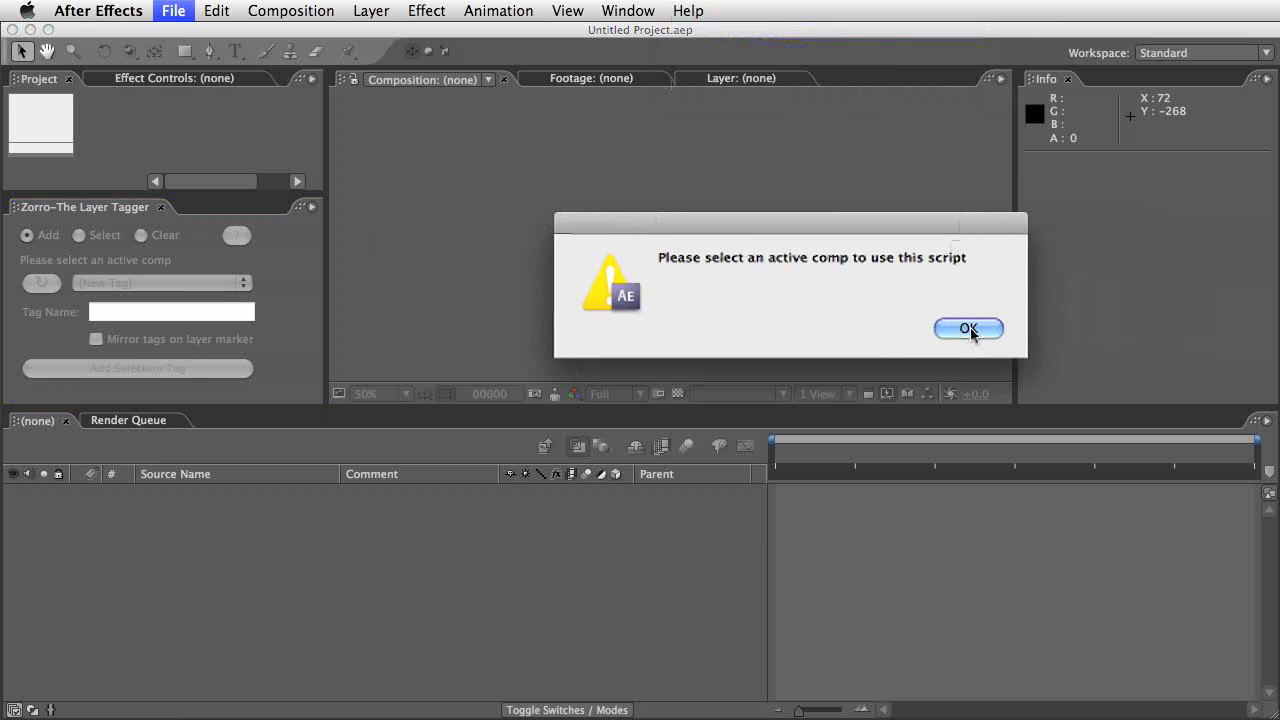
left_click(969, 329)
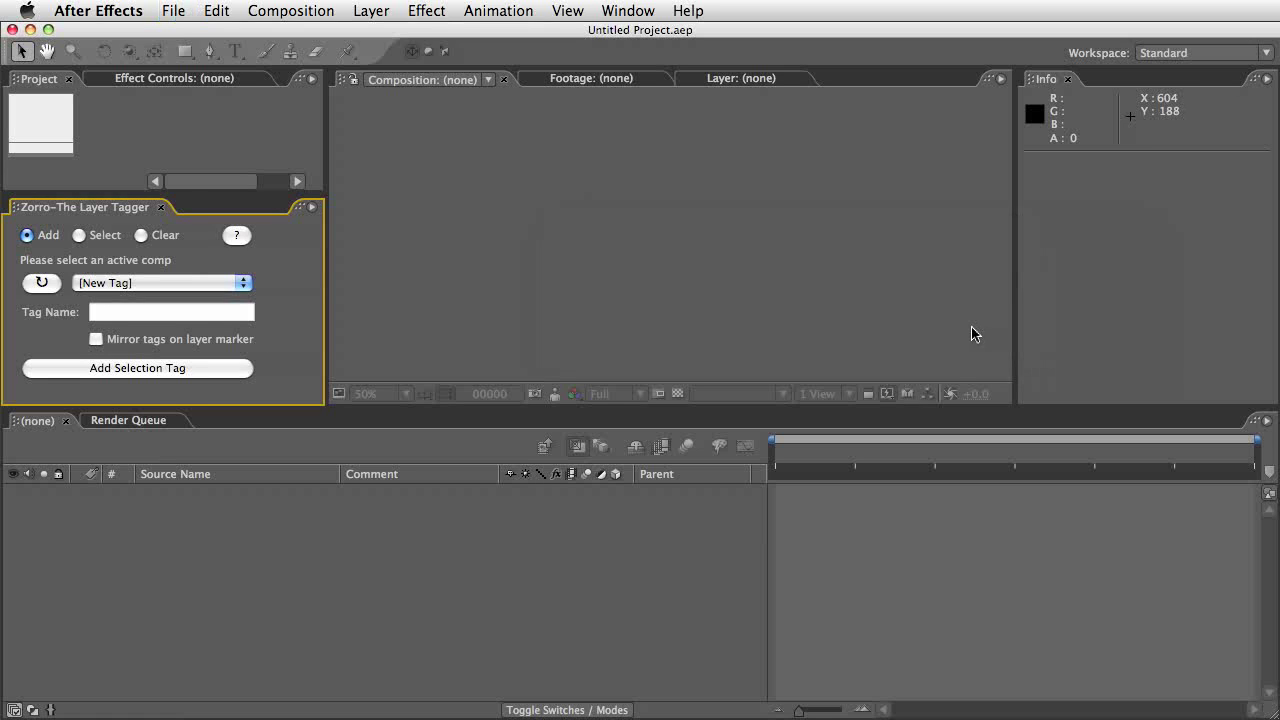